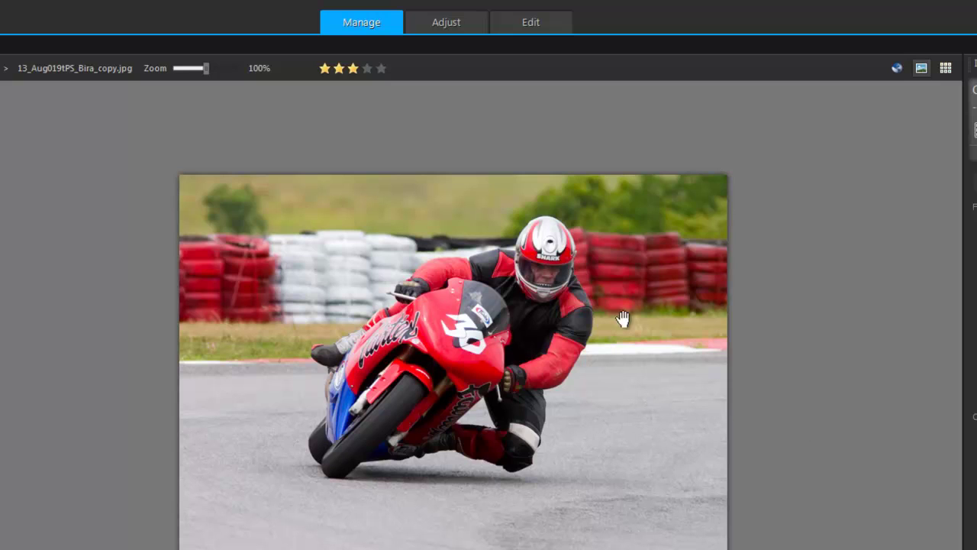
# Split the motorcycle photo into Red4, Green4 and Blue4 channel images.
pyautogui.click(539, 20)
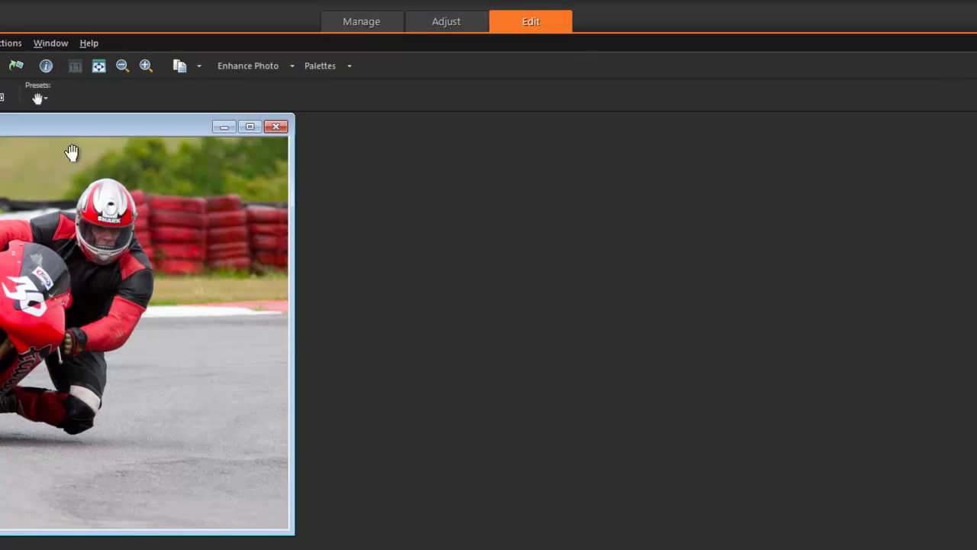
pyautogui.moveTo(81, 130); pyautogui.dragTo(476, 249)
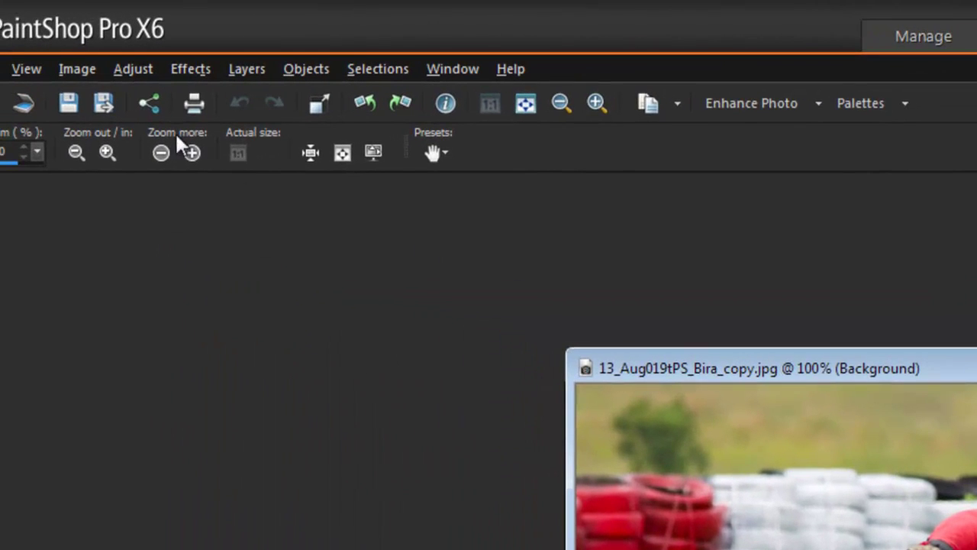
pyautogui.click(85, 71)
pyautogui.moveTo(197, 549)
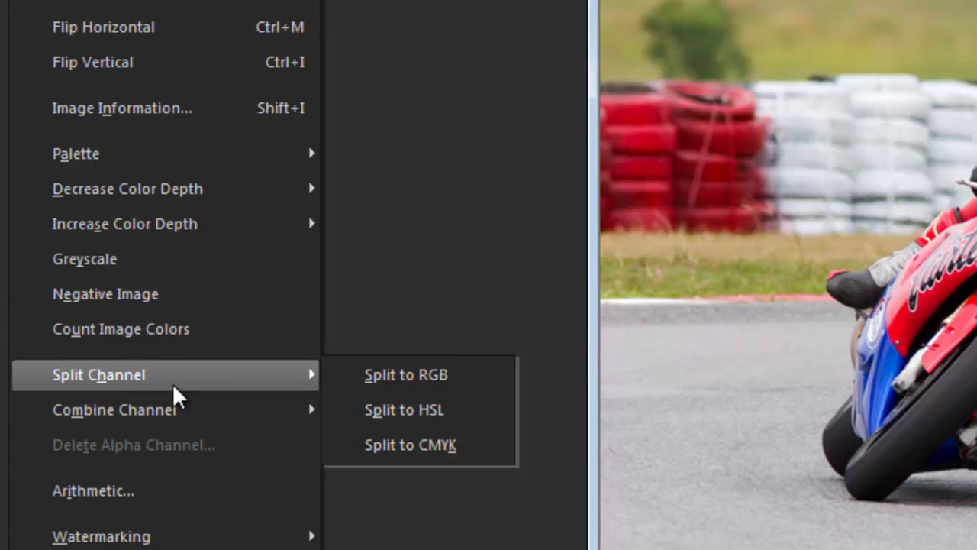
pyautogui.click(375, 374)
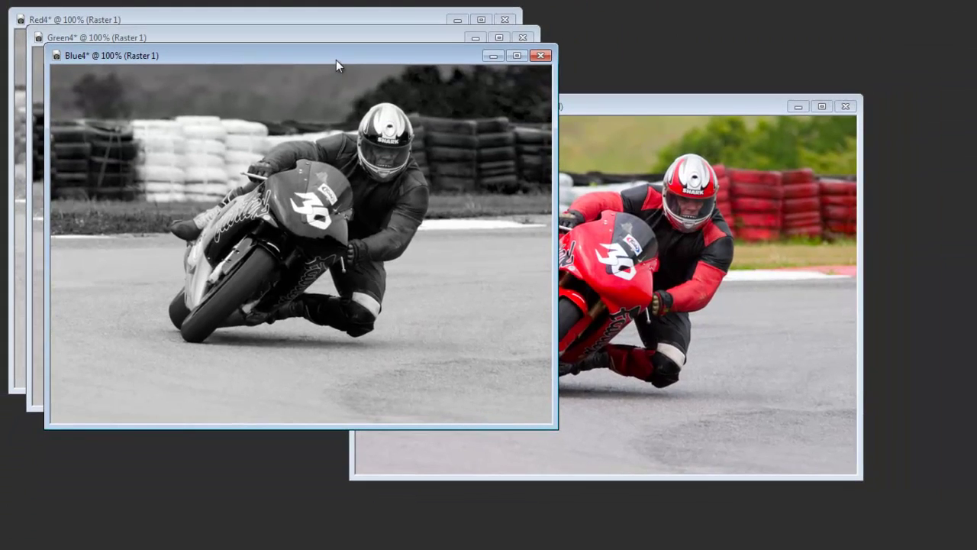
# Close Green4 and Blue4 without saving, leaving Red4 active beside the colour photo.
pyautogui.moveTo(364, 36); pyautogui.dragTo(816, 95)
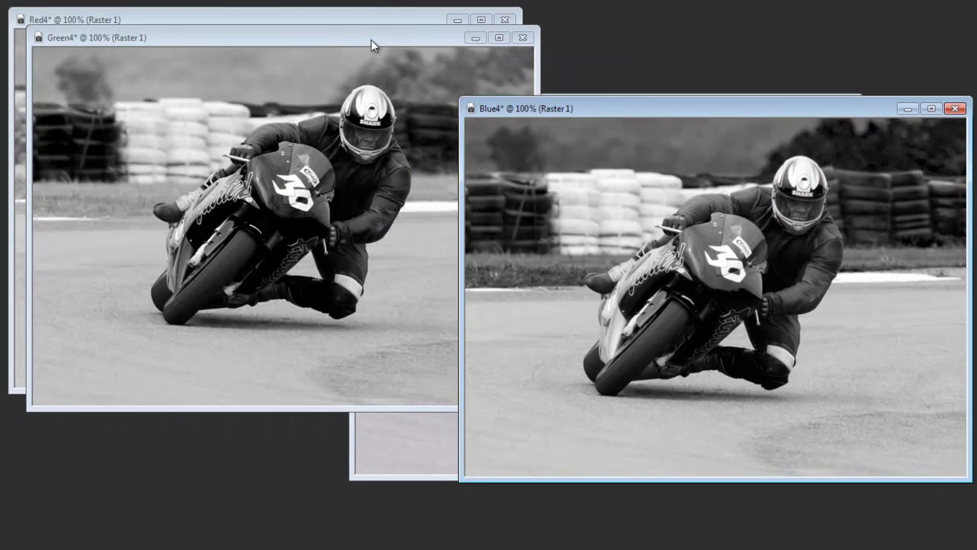
pyautogui.moveTo(371, 40); pyautogui.dragTo(630, 162)
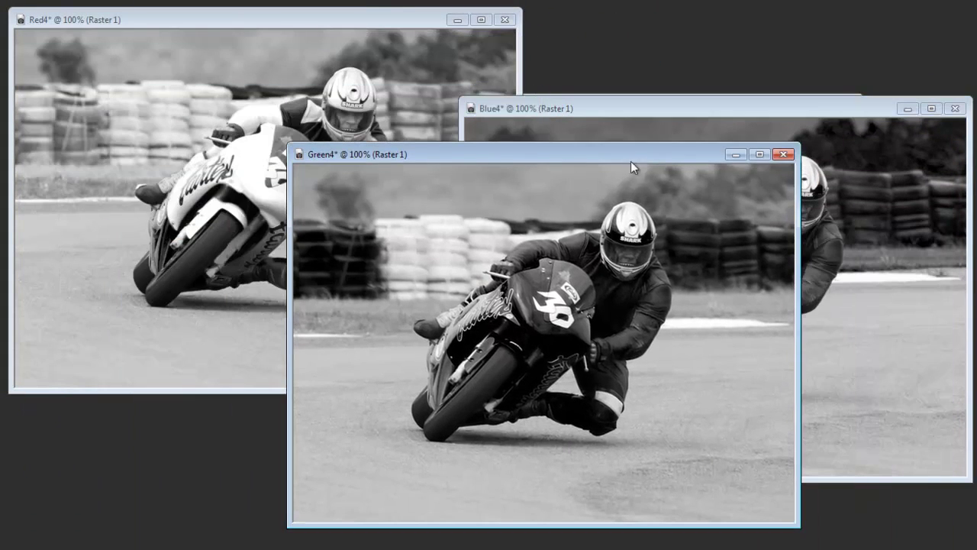
pyautogui.click(783, 155)
pyautogui.click(654, 298)
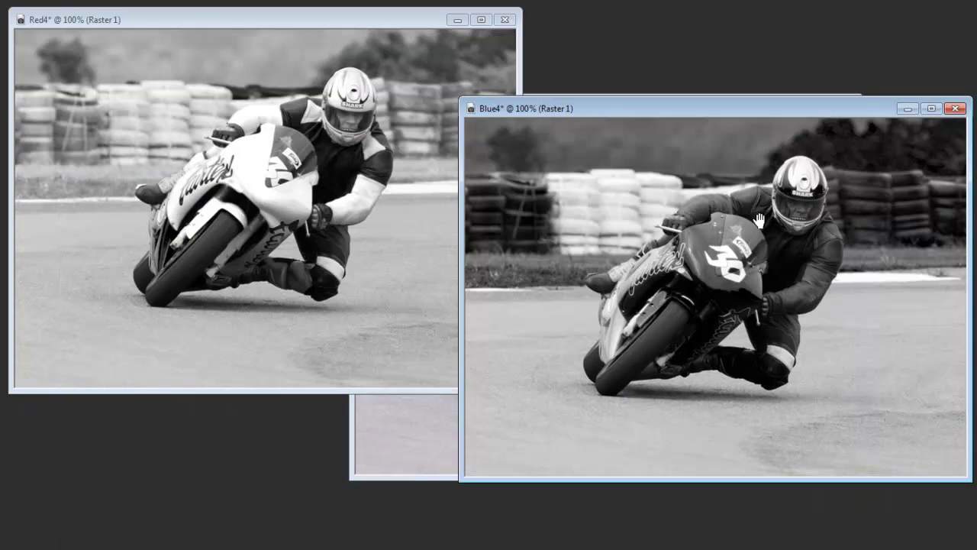
pyautogui.click(954, 109)
pyautogui.click(655, 298)
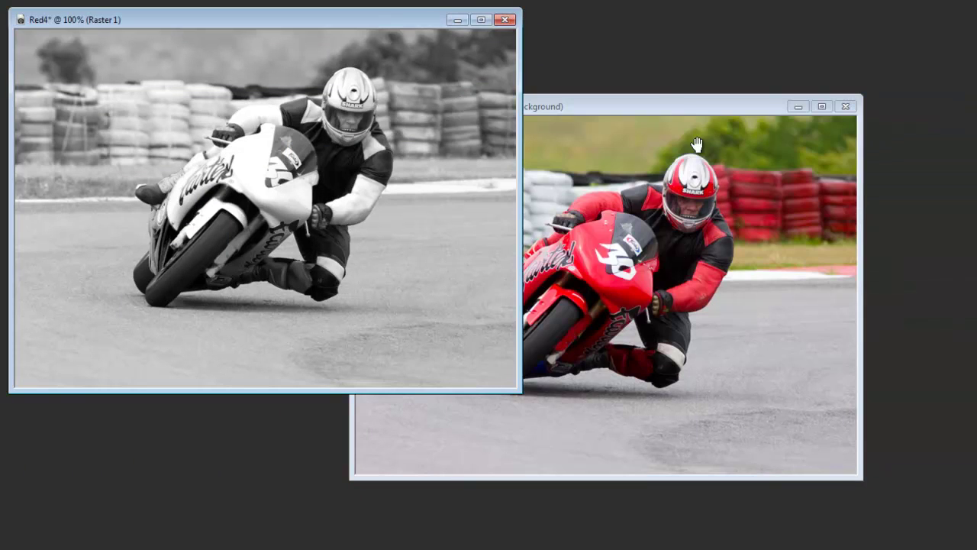
pyautogui.moveTo(669, 107); pyautogui.dragTo(864, 33)
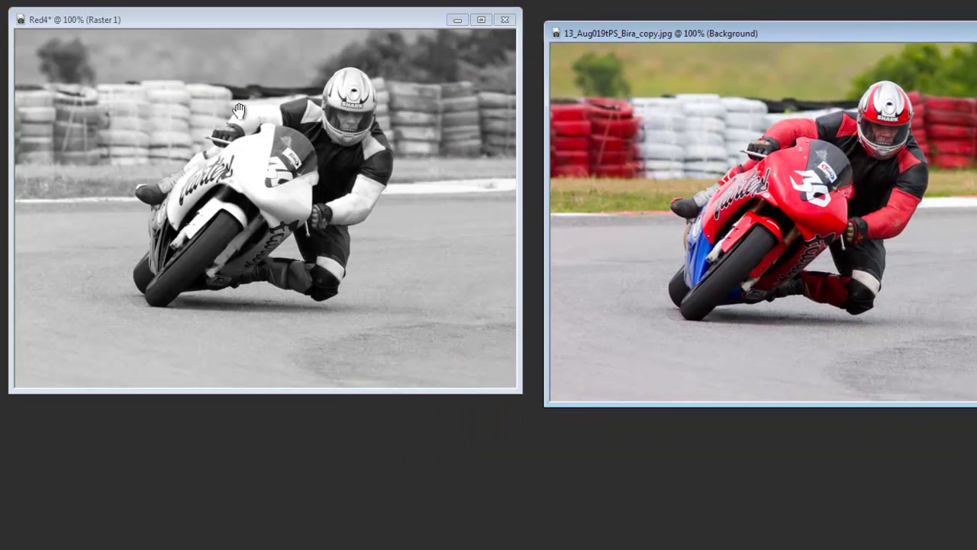
pyautogui.click(223, 23)
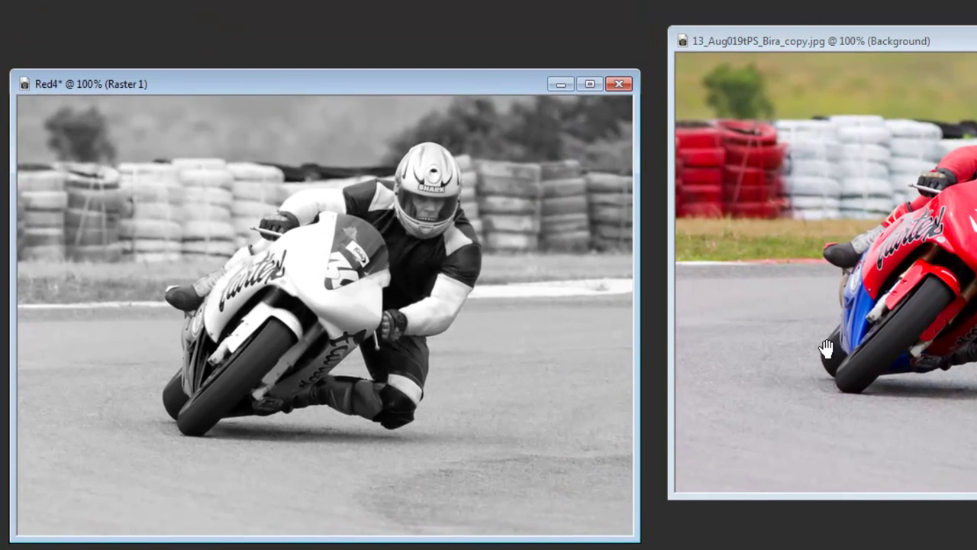
# Copy the Red4 greyscale image and paste it as a new layer on the colour photo.
pyautogui.rightClick(320, 92)
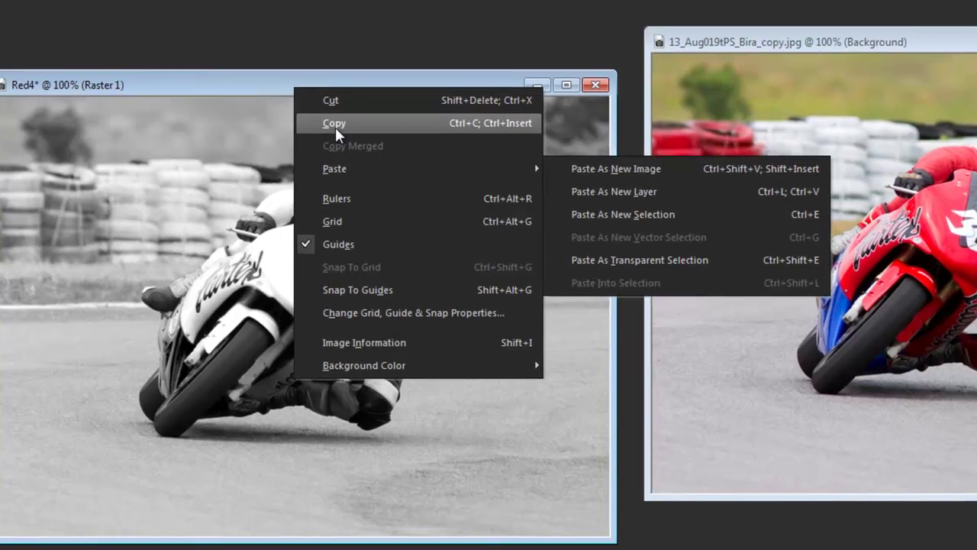
pyautogui.click(353, 124)
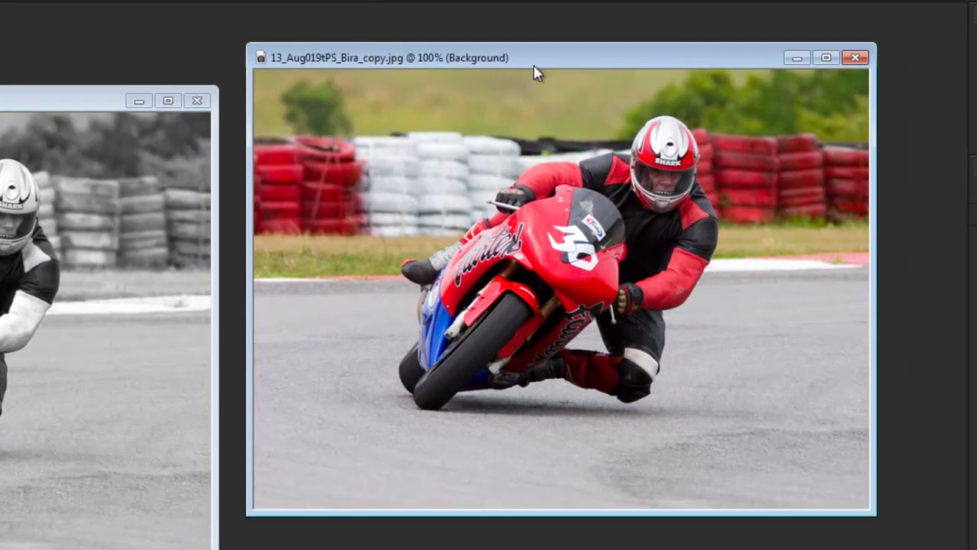
pyautogui.rightClick(534, 67)
pyautogui.moveTo(585, 148)
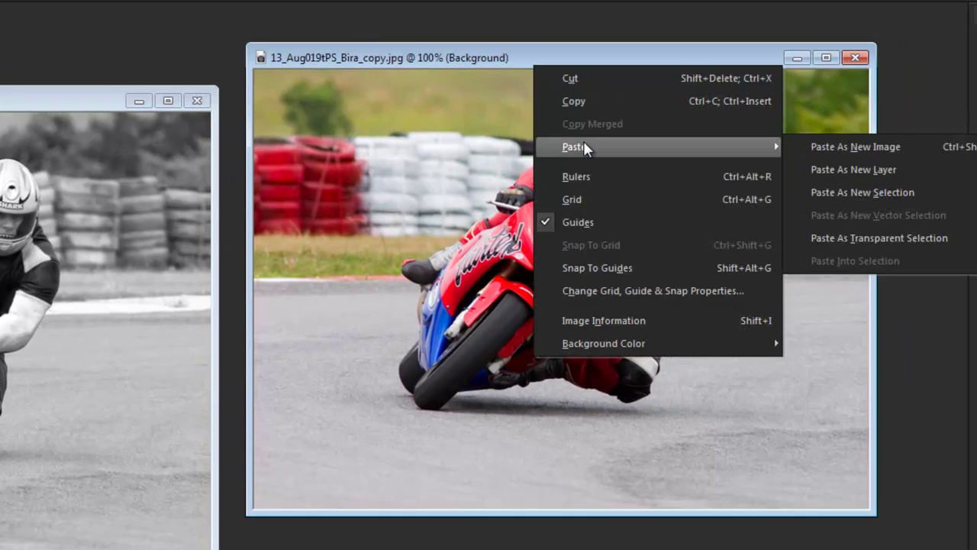
pyautogui.click(861, 169)
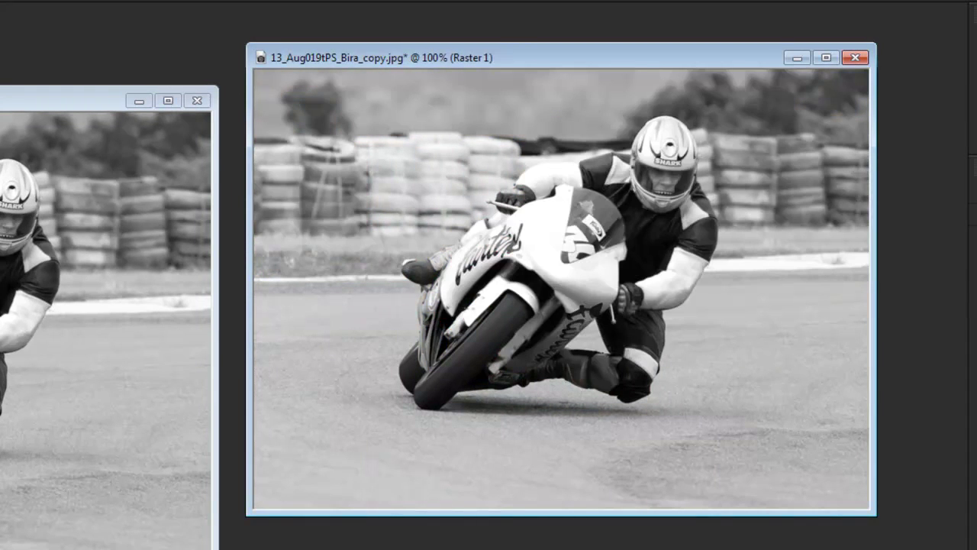
# Close the Red4 channel image without saving it.
pyautogui.hotkey('ctrl', 'Tab')
pyautogui.click(196, 102)
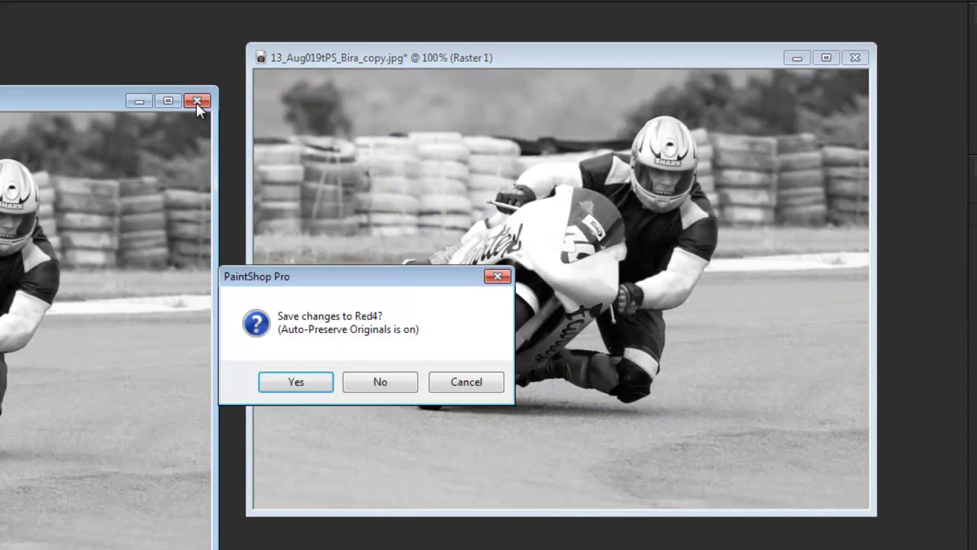
pyautogui.click(381, 385)
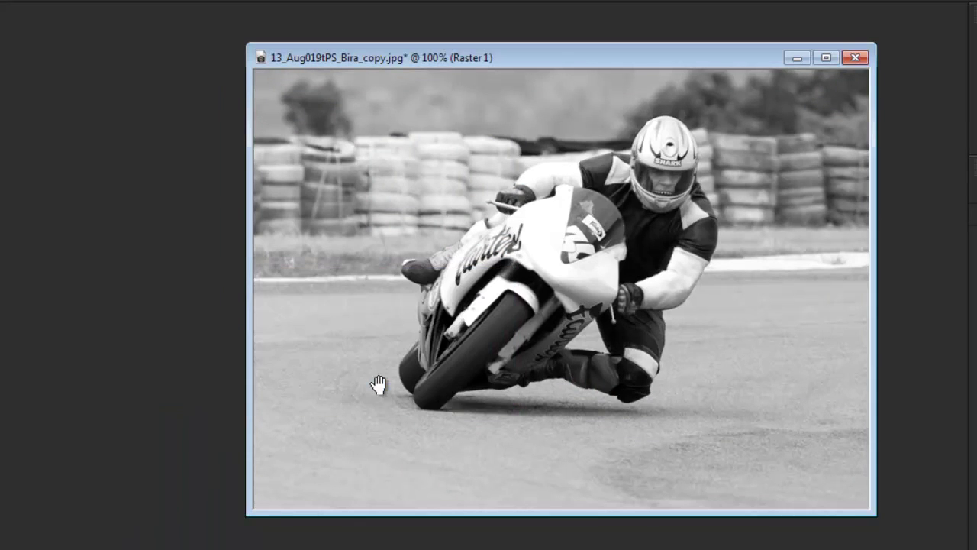
# With an enlarged Eraser brush, erase the grey layer over the bike fairing and rider's arm.
pyautogui.moveTo(553, 58); pyautogui.dragTo(450, 61)
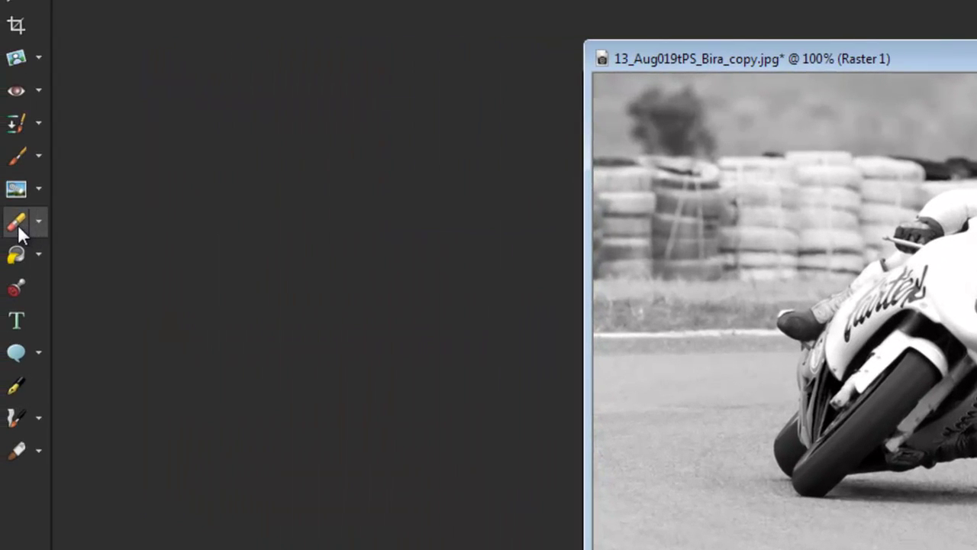
pyautogui.click(17, 224)
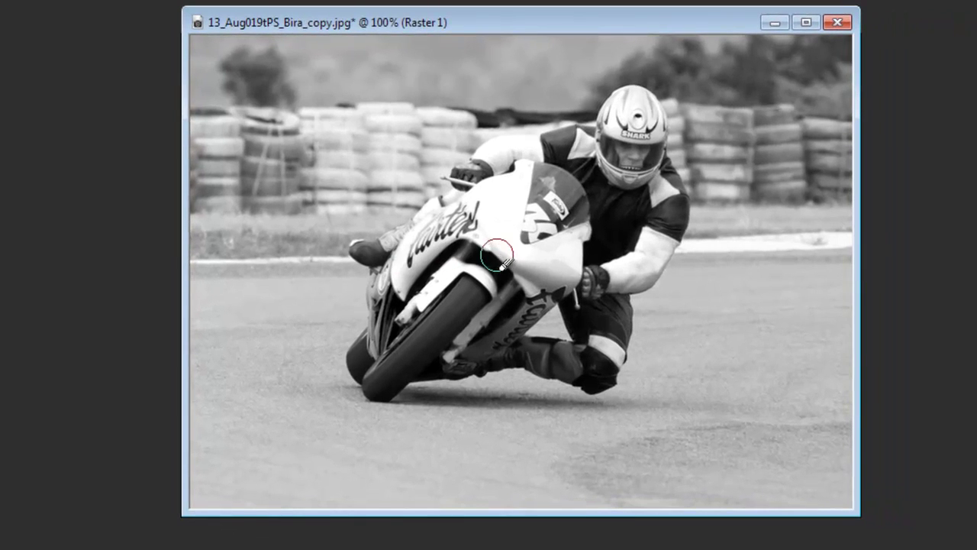
pyautogui.moveTo(505, 264); pyautogui.dragTo(530, 364)
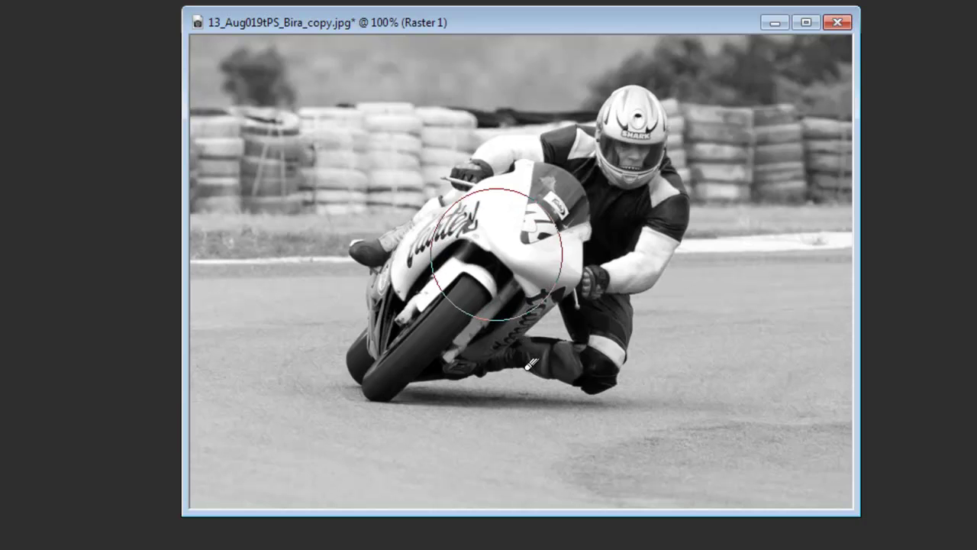
pyautogui.moveTo(504, 252)
pyautogui.mouseDown()
pyautogui.moveTo(527, 236)
pyautogui.moveTo(519, 267)
pyautogui.moveTo(527, 184)
pyautogui.moveTo(540, 195)
pyautogui.moveTo(488, 267)
pyautogui.moveTo(458, 260)
pyautogui.moveTo(466, 265)
pyautogui.moveTo(428, 269)
pyautogui.moveTo(492, 264)
pyautogui.moveTo(454, 294)
pyautogui.moveTo(458, 305)
pyautogui.moveTo(463, 293)
pyautogui.mouseUp()
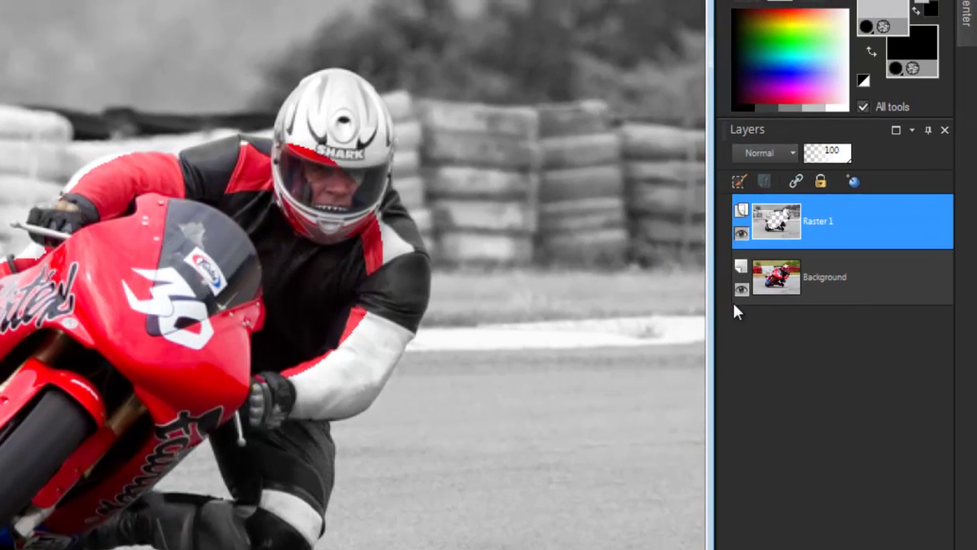
# Hide the colour Background layer to check which areas have been erased.
pyautogui.click(741, 290)
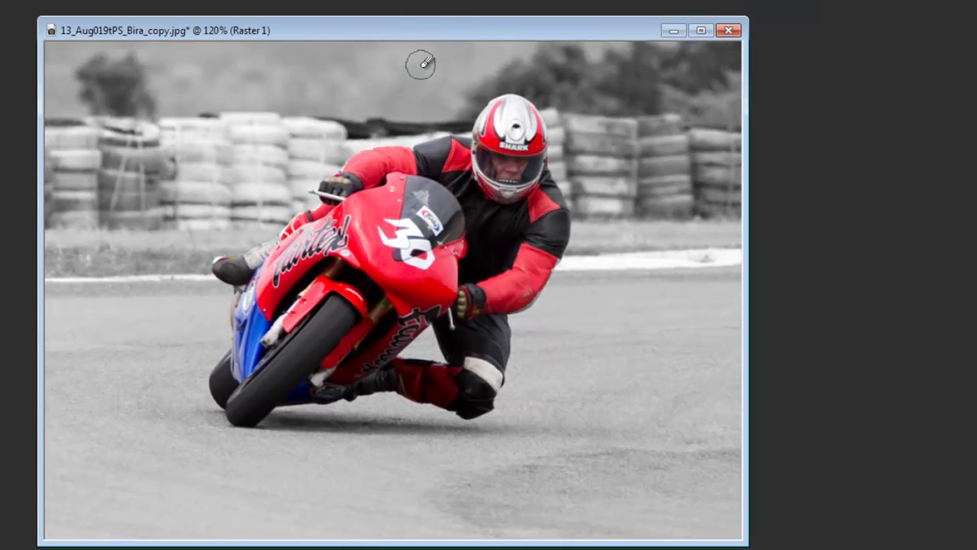
# Zoom the photo to 100% and position its window beside the Layers palette.
pyautogui.hotkey('ctrl', '-')
pyautogui.moveTo(309, 37); pyautogui.dragTo(436, 84)
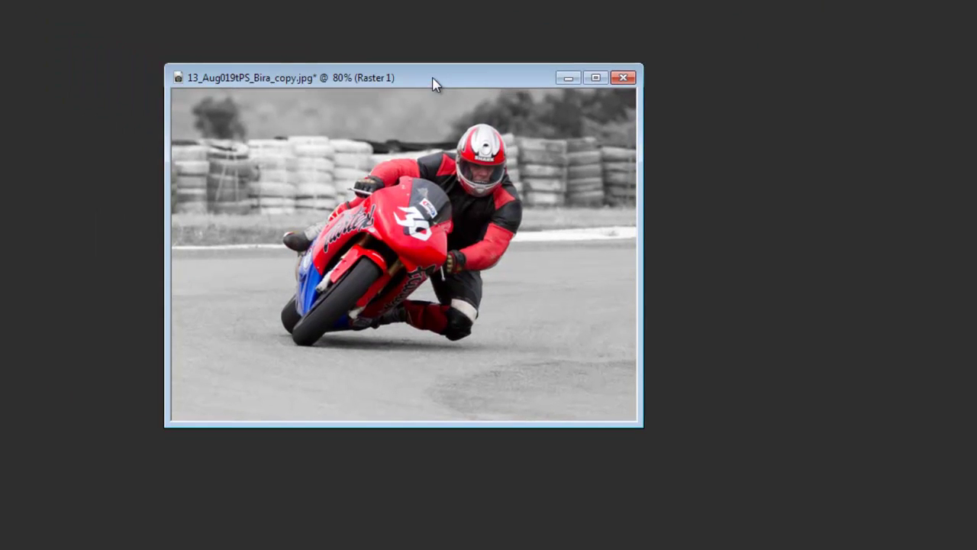
pyautogui.hotkey('ctrl', '+')
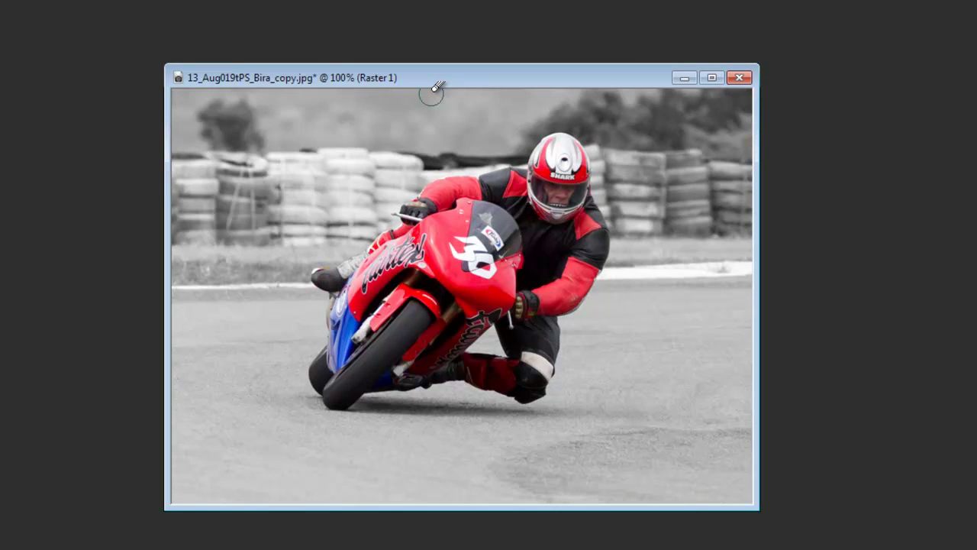
pyautogui.moveTo(438, 87); pyautogui.dragTo(381, 48)
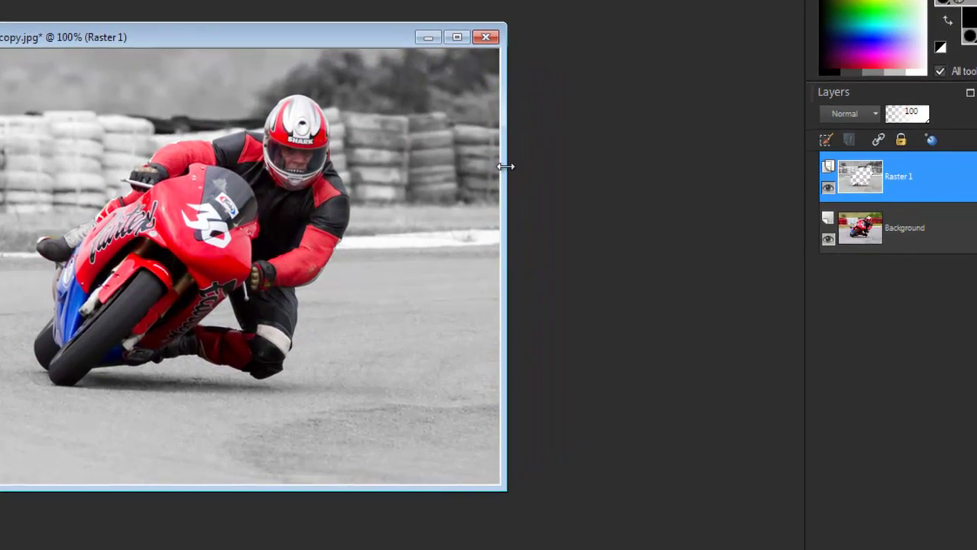
# Change Raster 1's blend mode to Multiply, bringing colour back across the whole photo.
pyautogui.moveTo(315, 36); pyautogui.dragTo(316, 16)
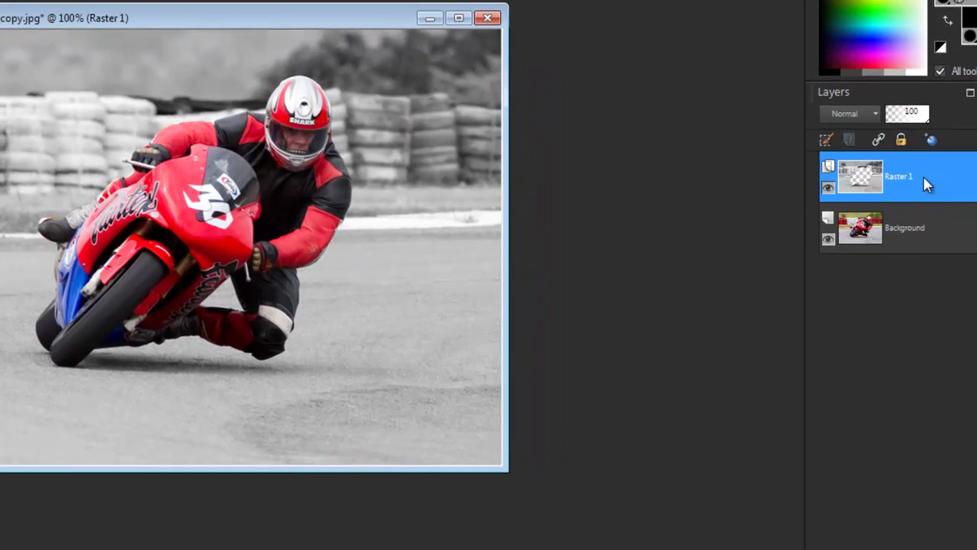
pyautogui.click(878, 114)
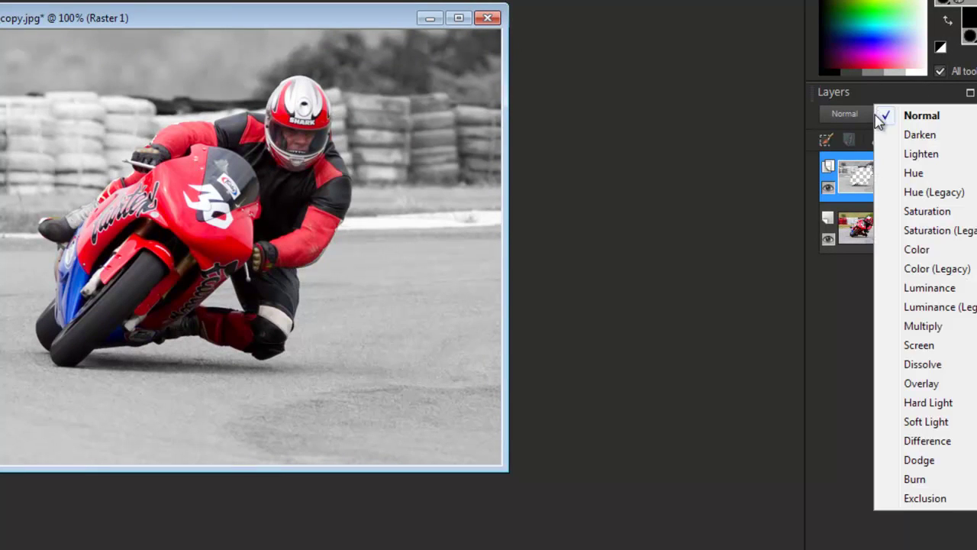
pyautogui.click(925, 327)
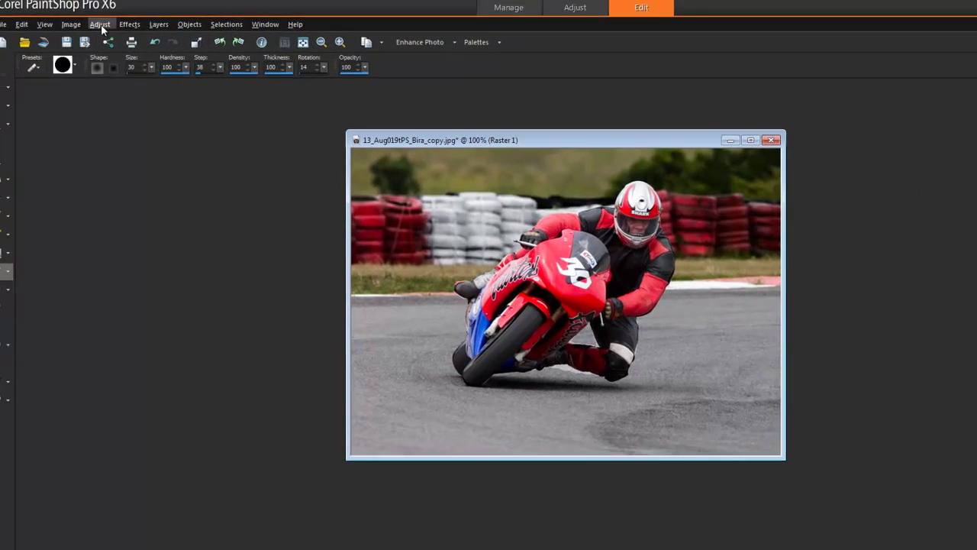
# Preview a Gaussian blur on the photo, then cancel it to keep the image sharp.
pyautogui.click(98, 24)
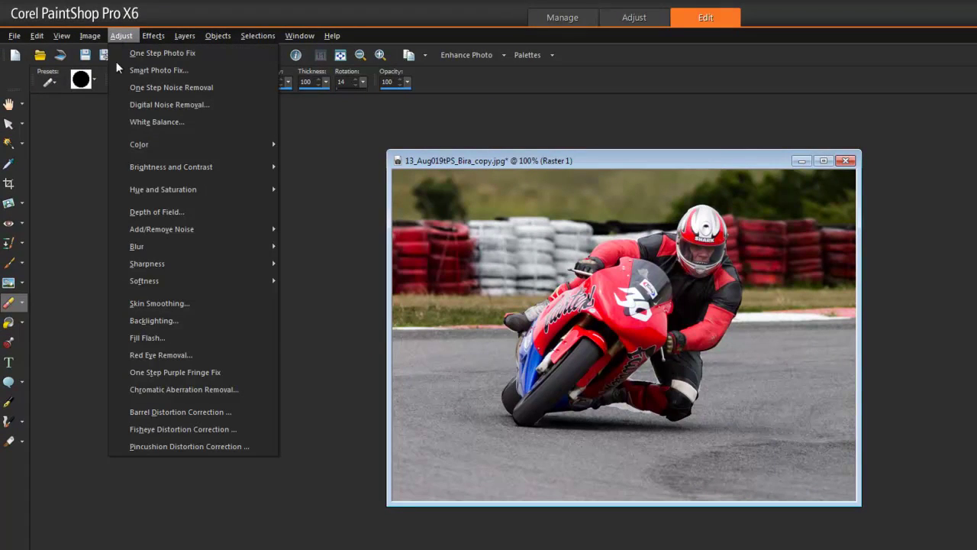
pyautogui.moveTo(158, 248)
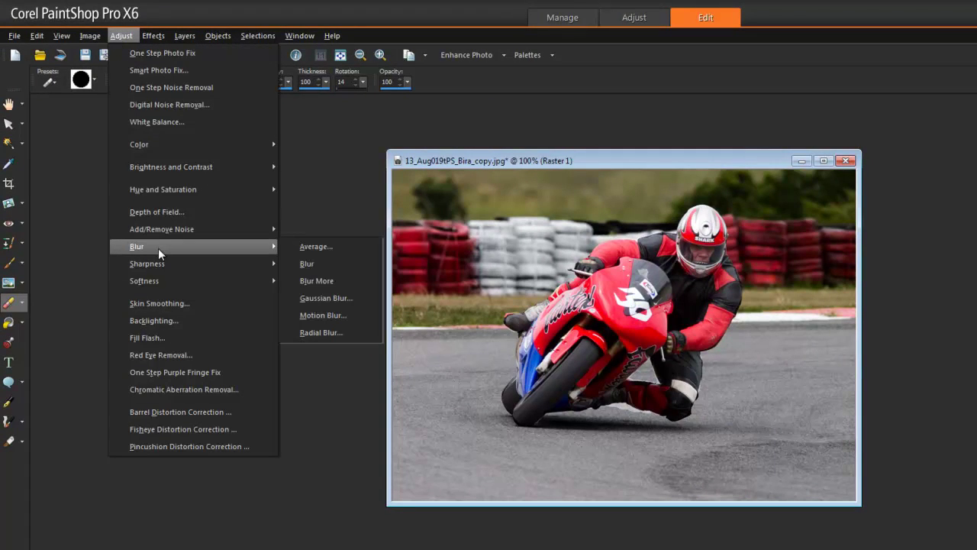
pyautogui.click(324, 298)
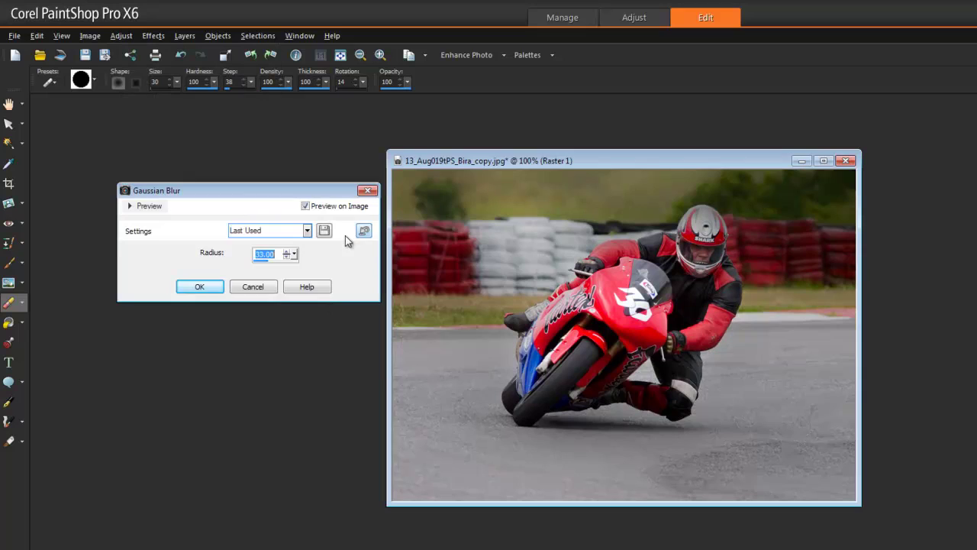
pyautogui.moveTo(266, 192); pyautogui.dragTo(945, 362)
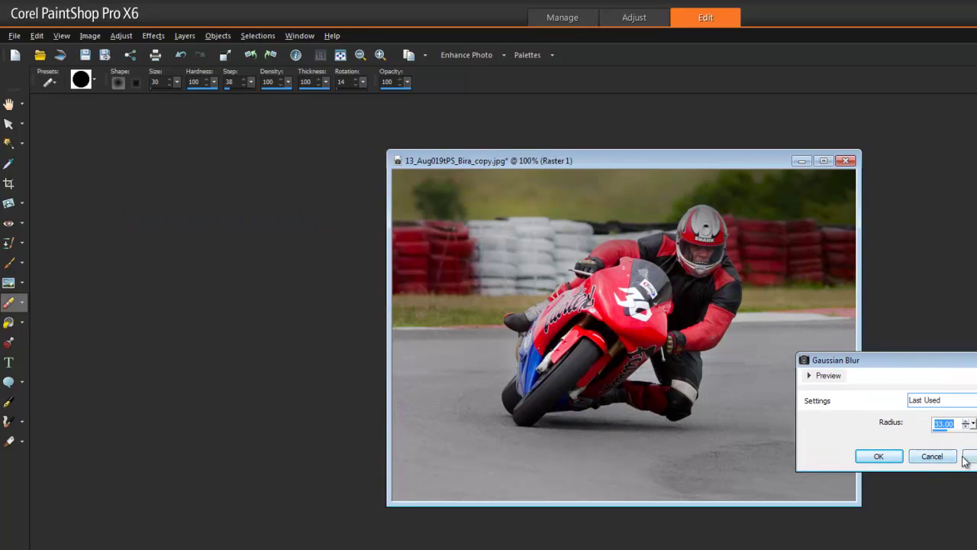
pyautogui.click(933, 456)
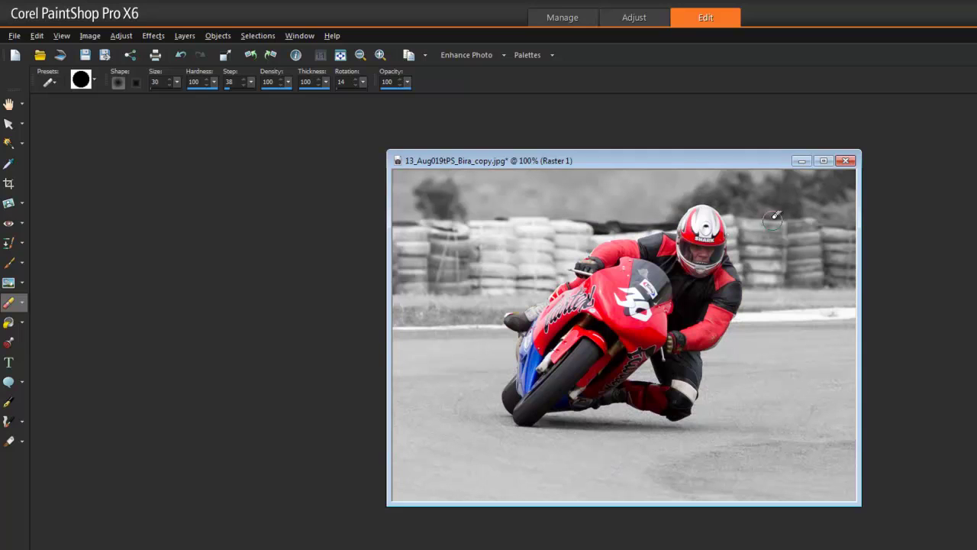
pyautogui.moveTo(669, 164); pyautogui.dragTo(745, 175)
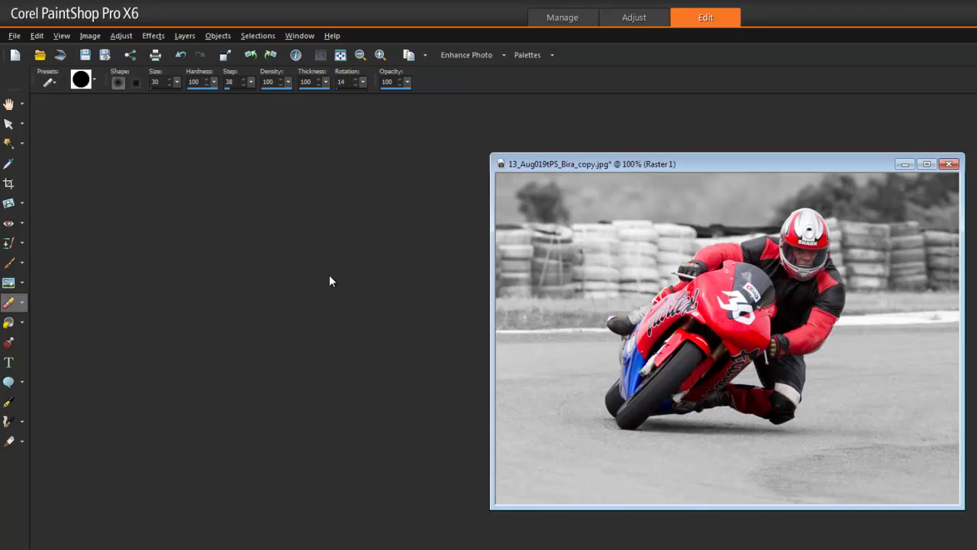
# Apply the Eye Candy 6 Marble texture with factory default settings to the background.
pyautogui.click(153, 36)
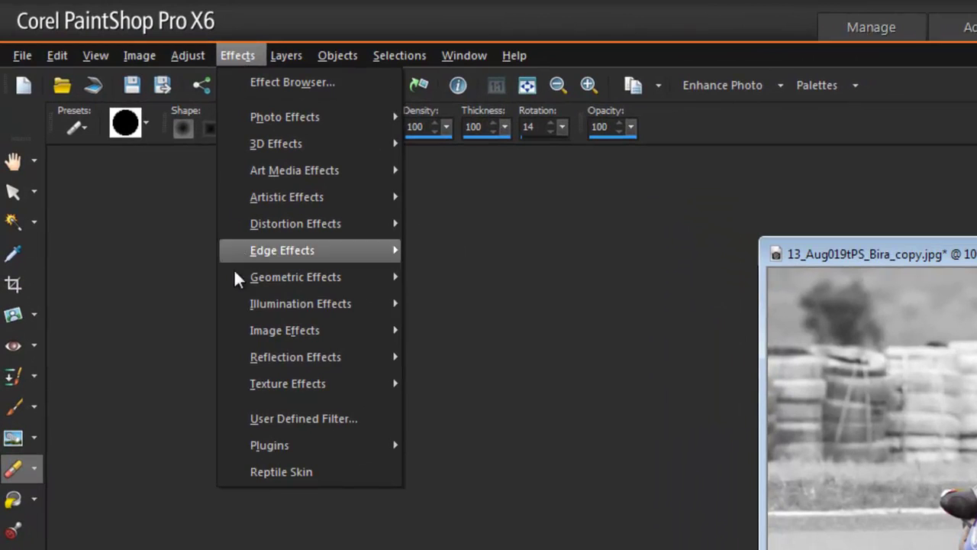
pyautogui.moveTo(263, 445)
pyautogui.moveTo(495, 529)
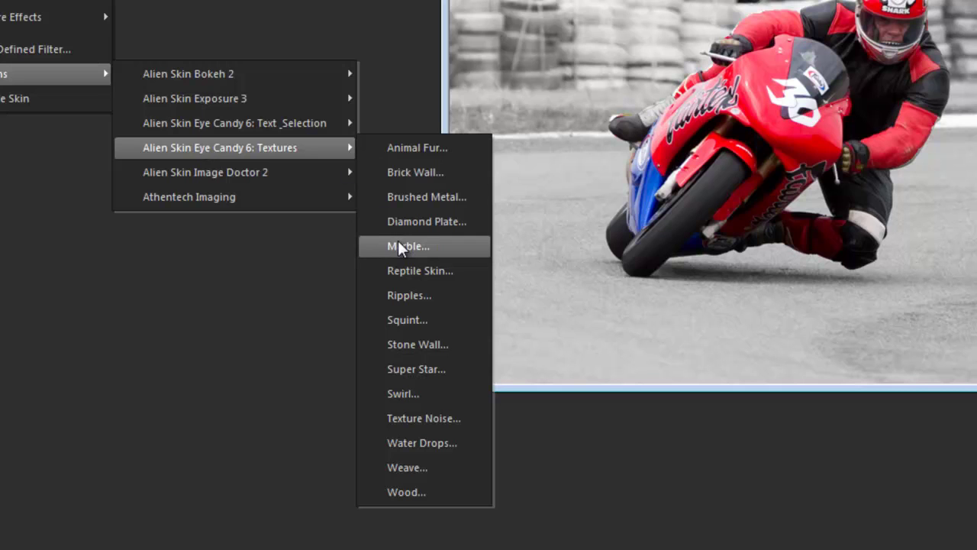
pyautogui.click(408, 246)
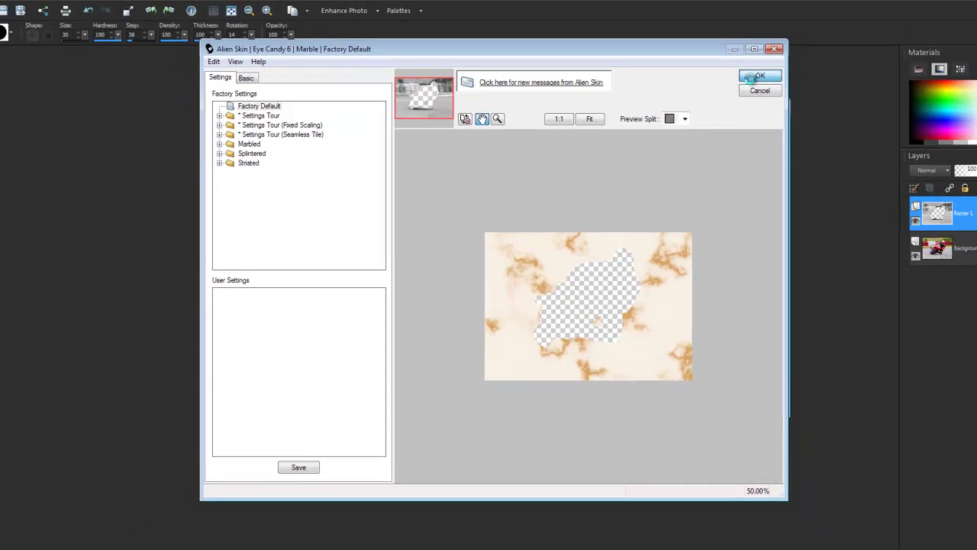
pyautogui.click(753, 78)
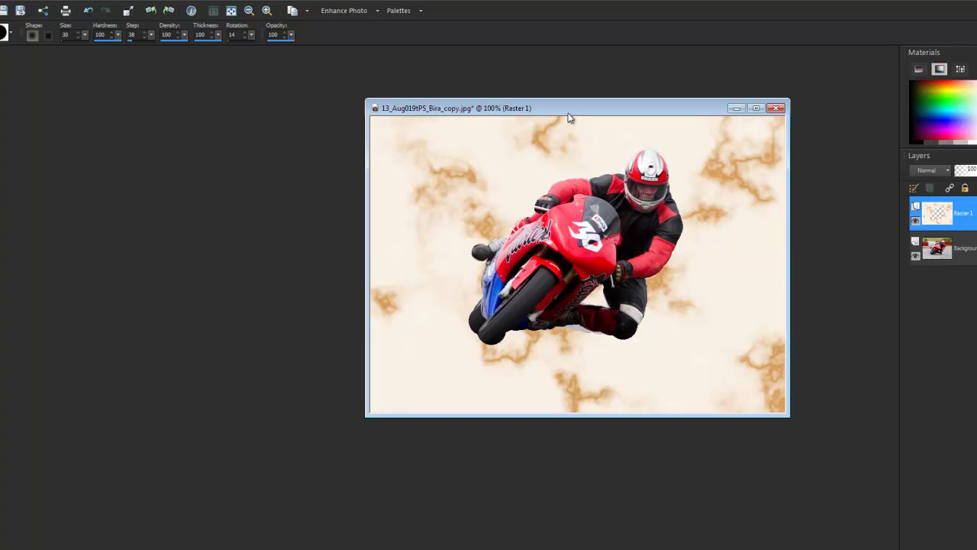
# Undo the marble texture and Multiply blend, then toggle Raster 1 off and on to compare.
pyautogui.moveTo(569, 109); pyautogui.dragTo(489, 103)
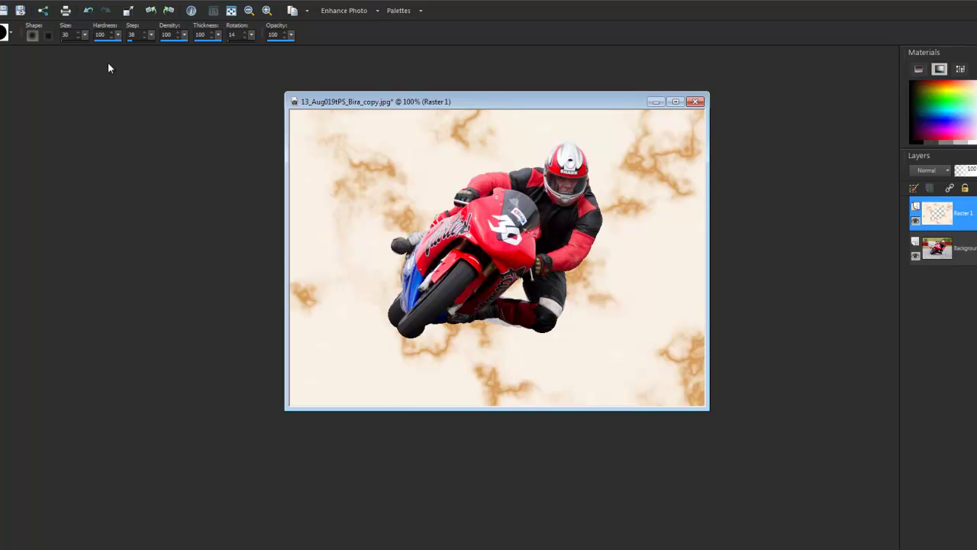
pyautogui.click(88, 11)
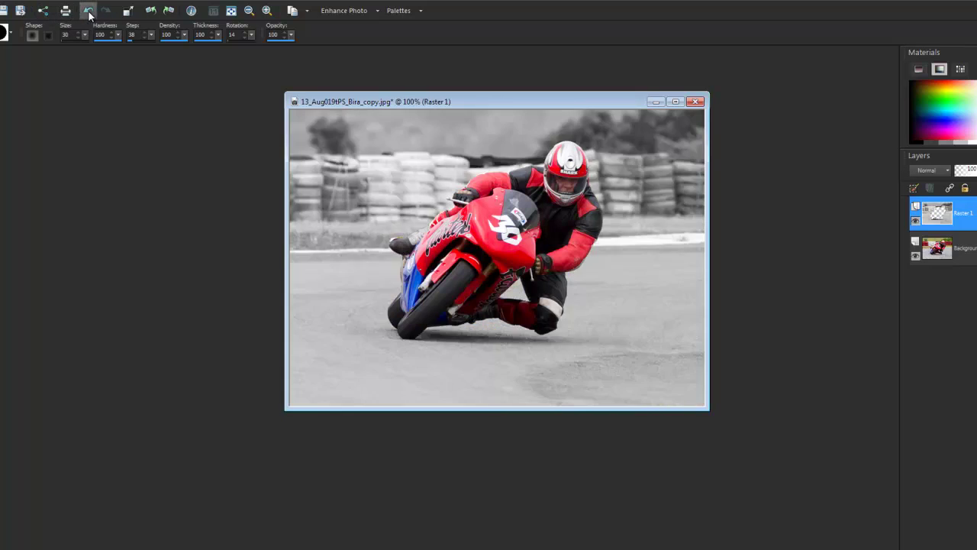
pyautogui.click(89, 11)
pyautogui.click(916, 221)
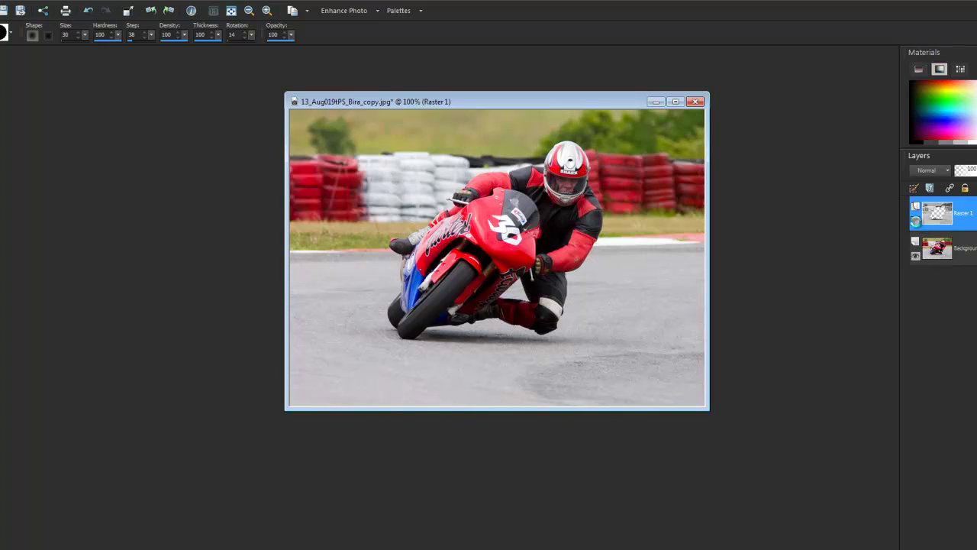
pyautogui.click(916, 220)
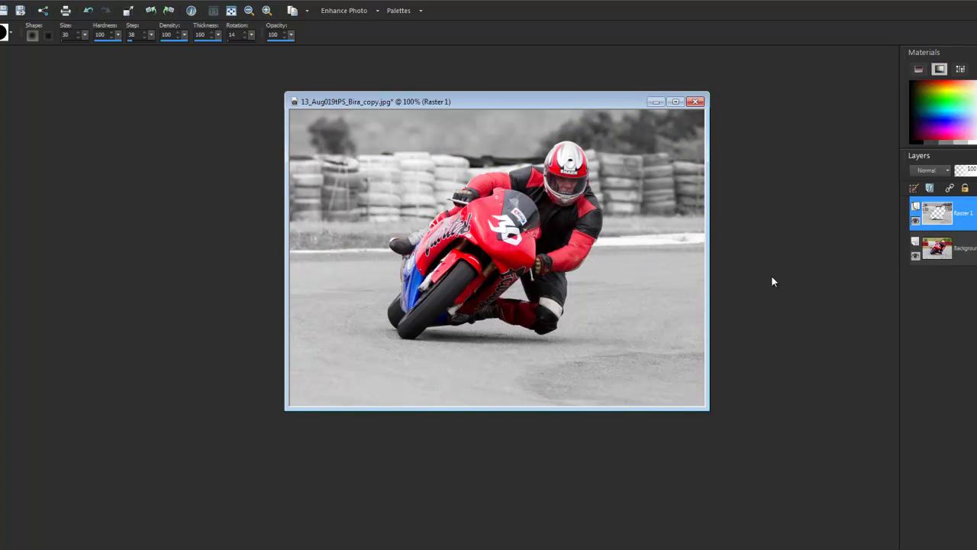